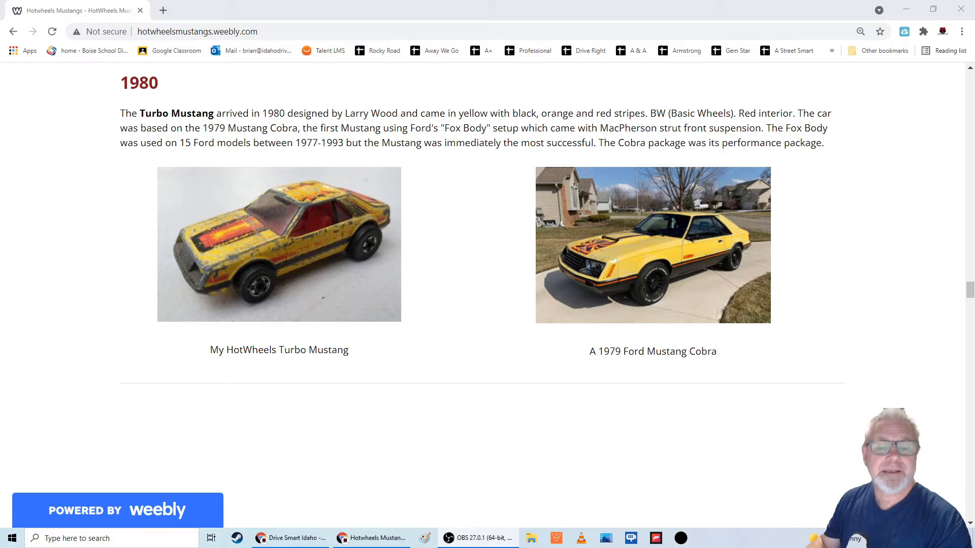
pyautogui.scroll(-1, 487, 305)
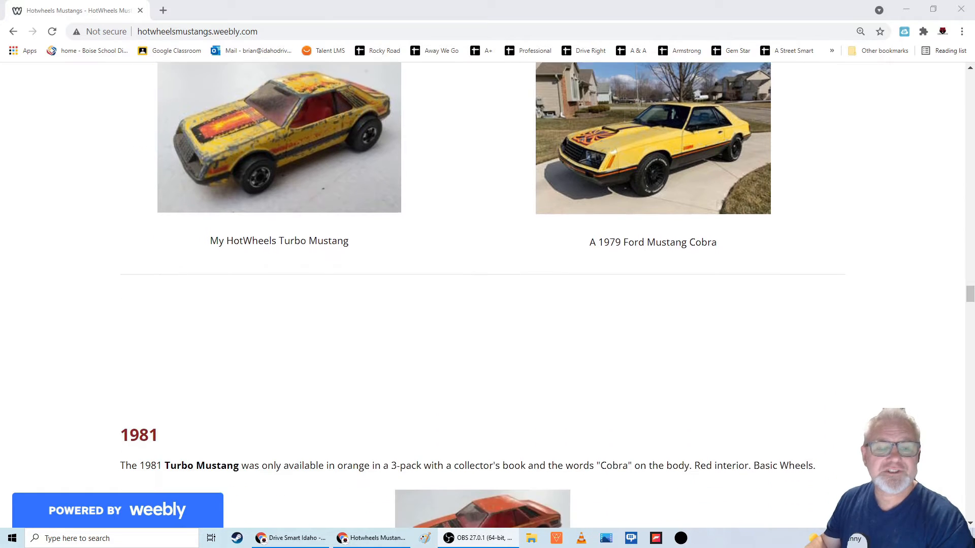
pyautogui.scroll(-1, 487, 305)
pyautogui.scroll(-1, 488, 305)
pyautogui.scroll(-1, 487, 304)
pyautogui.scroll(-1, 488, 305)
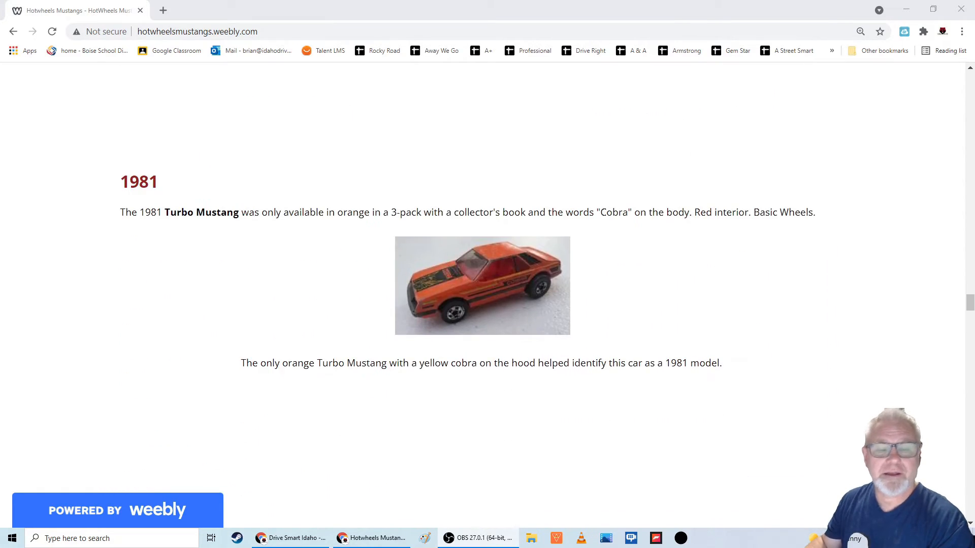
pyautogui.scroll(-1, 488, 305)
pyautogui.scroll(1, 487, 305)
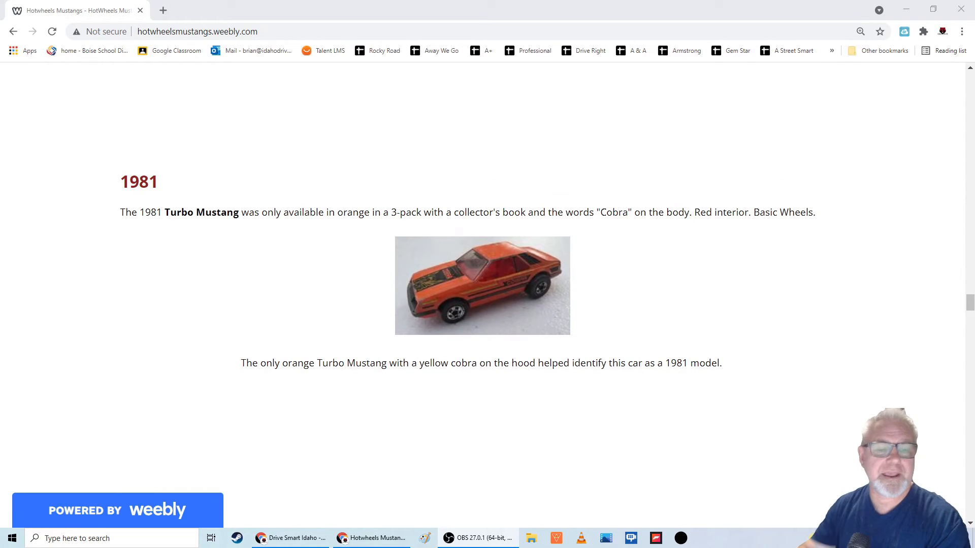